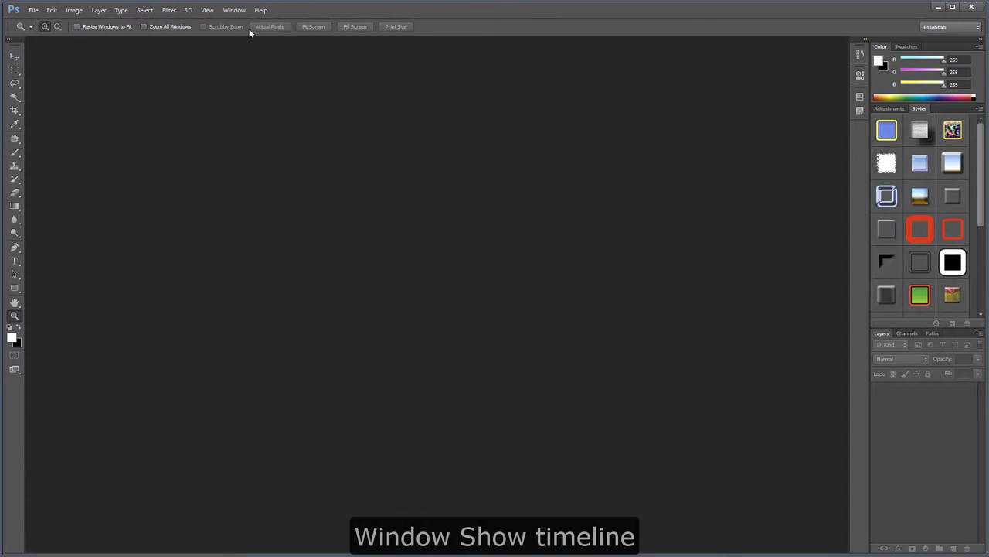
# Show the Timeline panel and add the mikaeli 360° clip from the Video folder
pyautogui.click(234, 10)
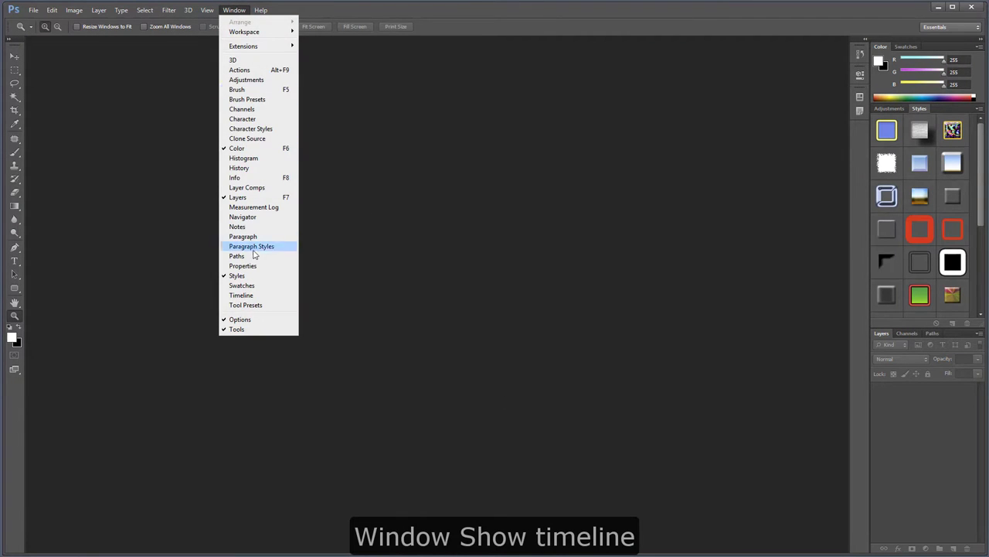
pyautogui.click(250, 298)
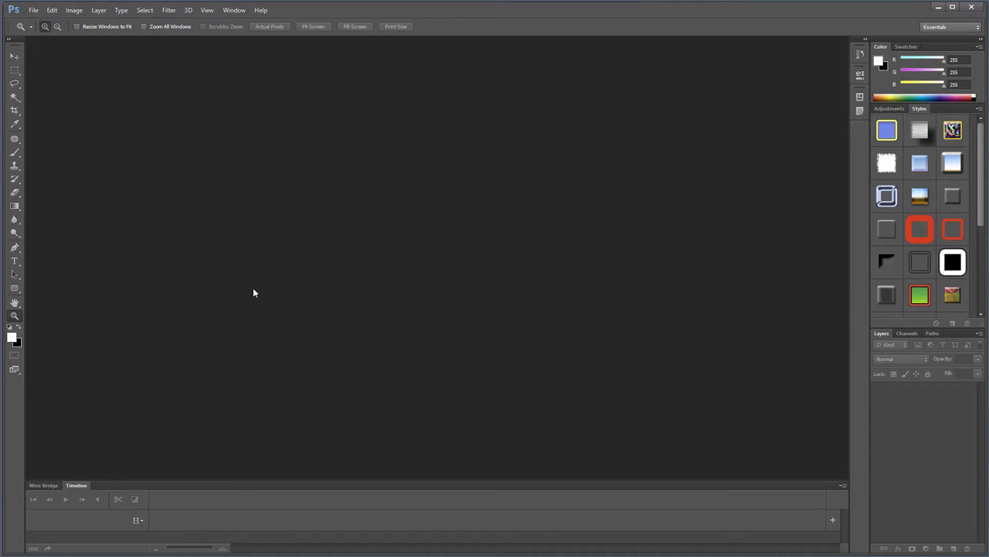
pyautogui.click(136, 521)
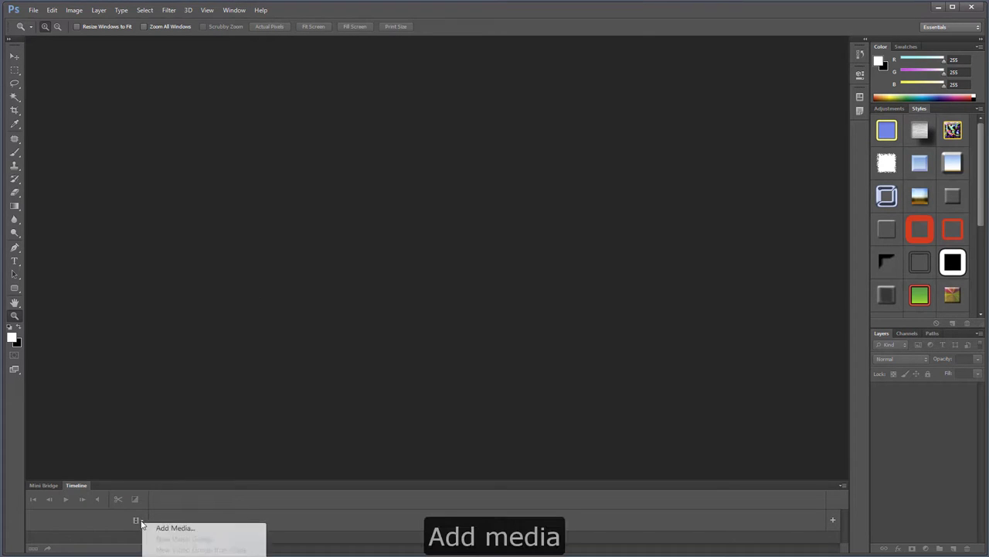
pyautogui.click(177, 529)
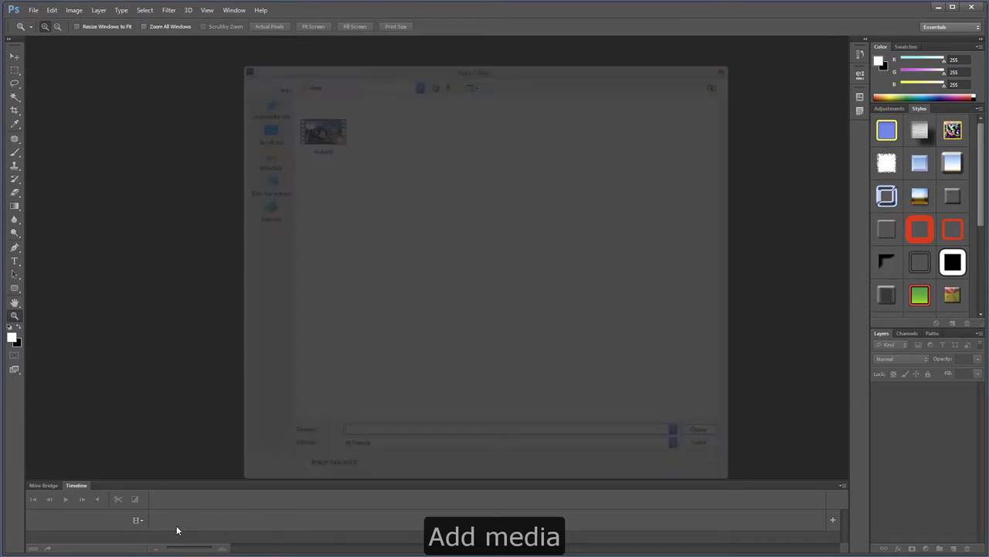
pyautogui.doubleClick(314, 131)
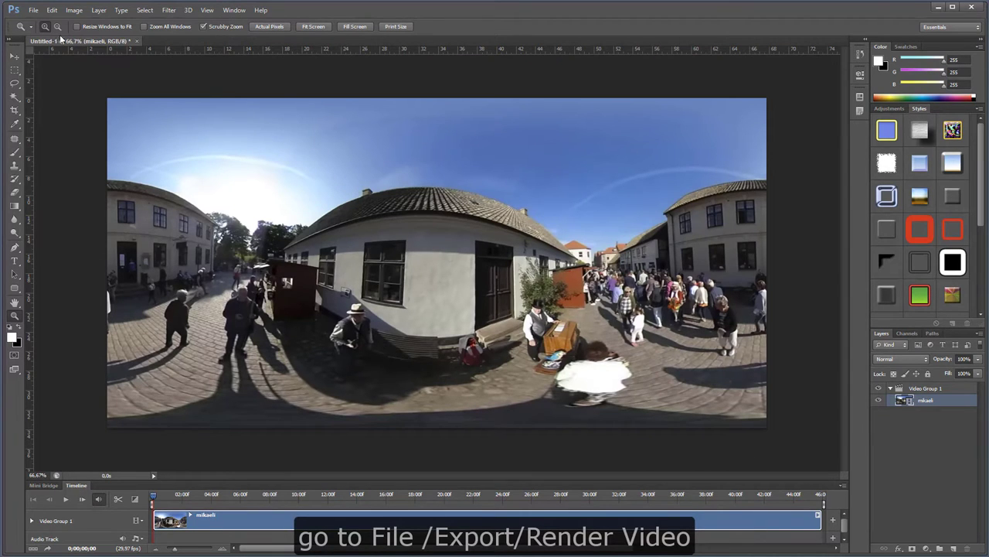
# In Render Video, rename the output to mikaeli_market and bring up the folder chooser
pyautogui.click(33, 11)
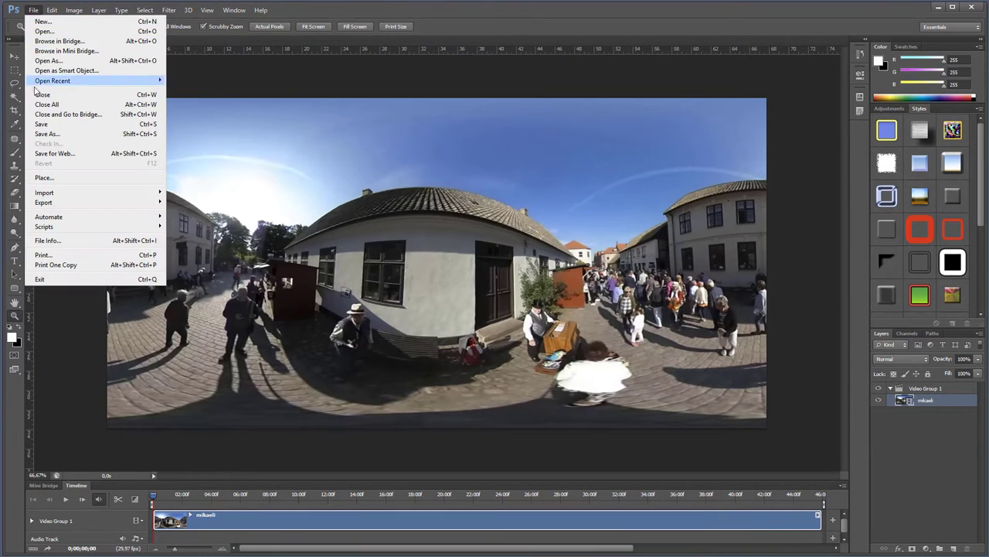
pyautogui.moveTo(44, 202)
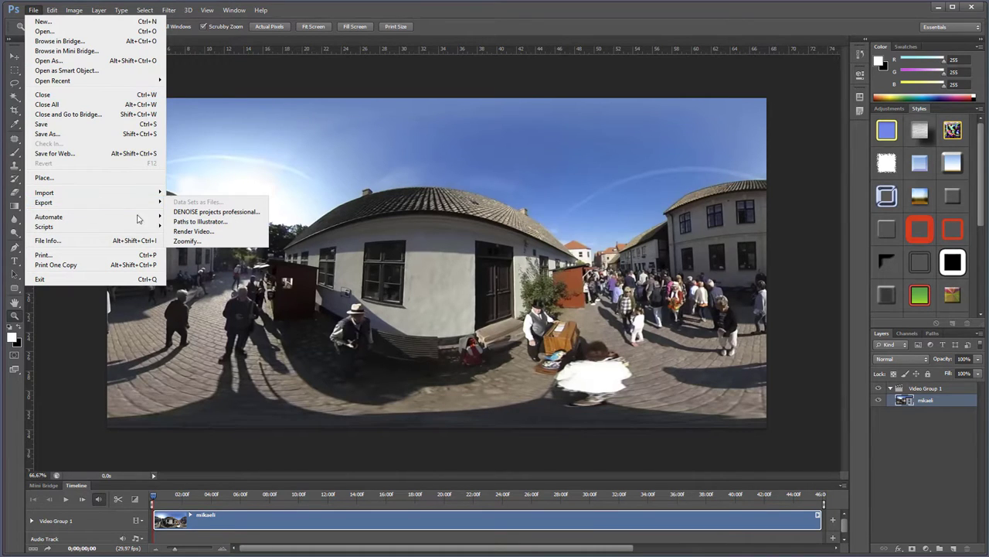
pyautogui.click(192, 231)
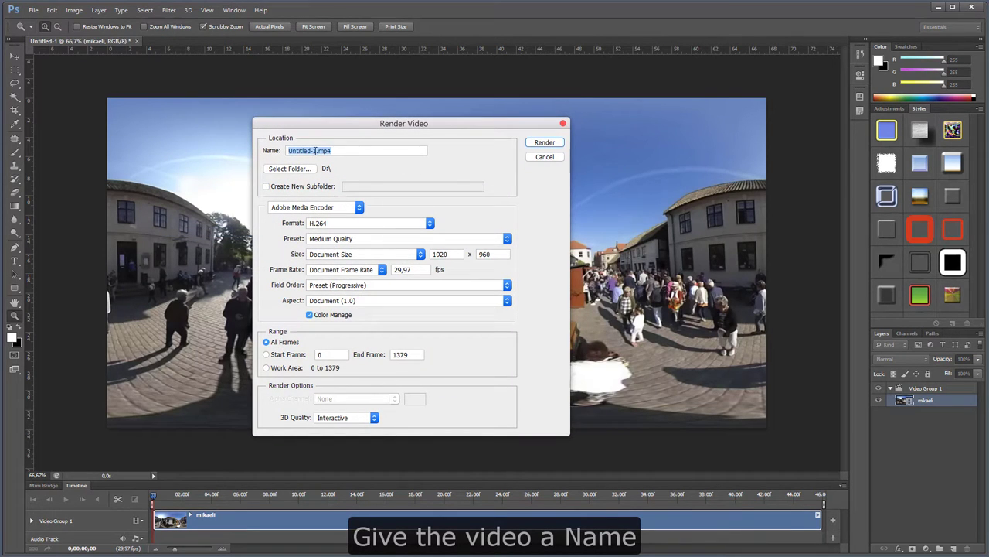
pyautogui.moveTo(317, 151); pyautogui.dragTo(293, 150)
pyautogui.write('mikaeli_market')
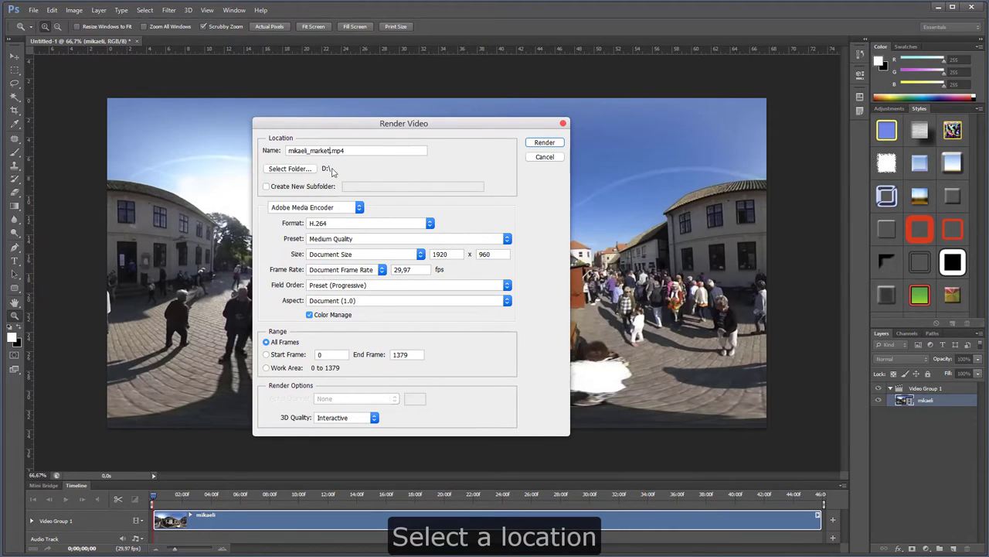
pyautogui.click(291, 169)
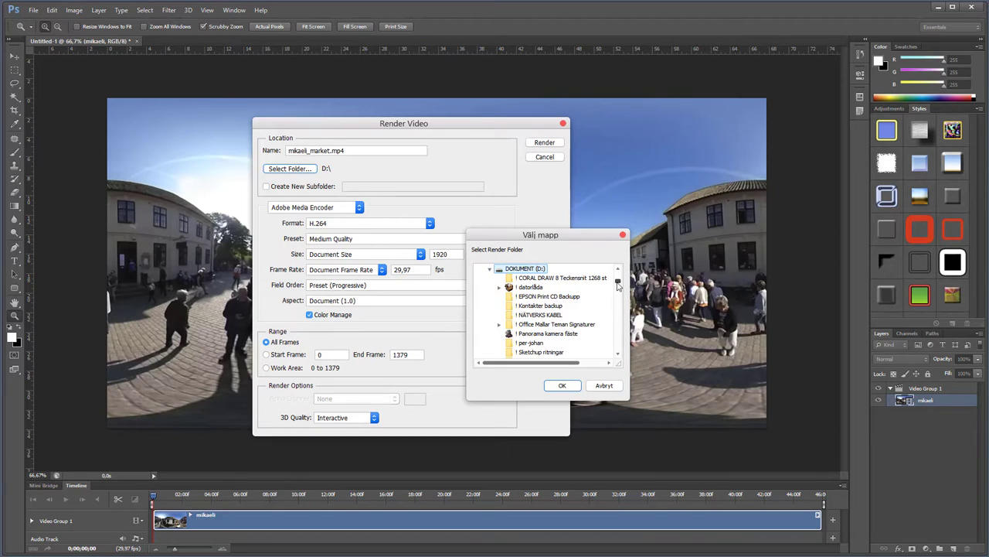
# Choose the Video folder under Skrivbord (Desktop) as the render destination
pyautogui.moveTo(617, 285); pyautogui.dragTo(618, 281)
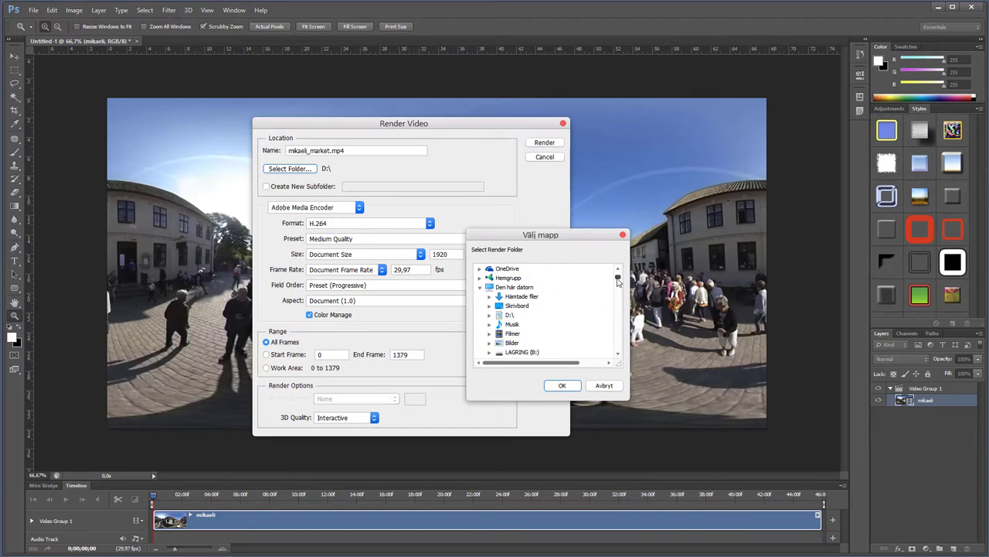
pyautogui.doubleClick(501, 307)
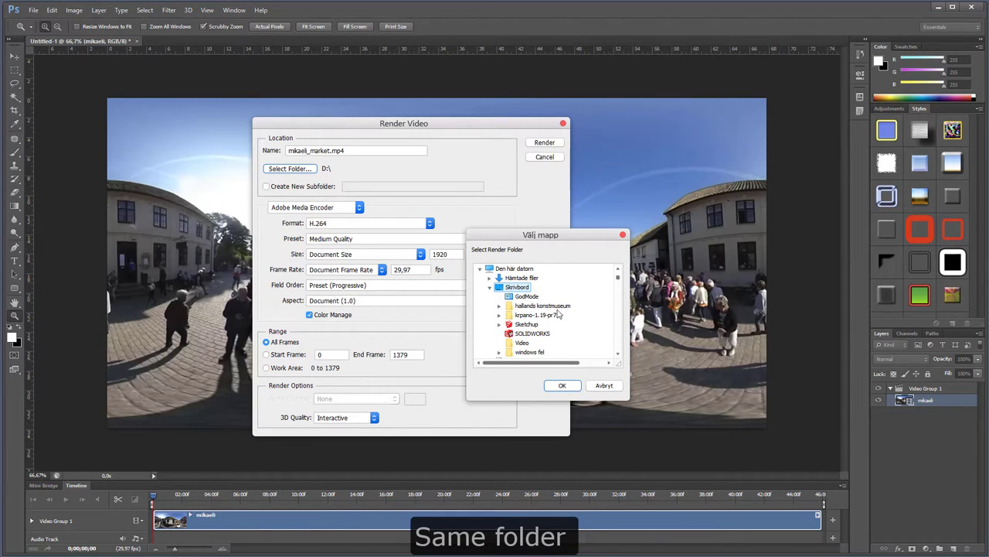
pyautogui.scroll(-1, 578, 322)
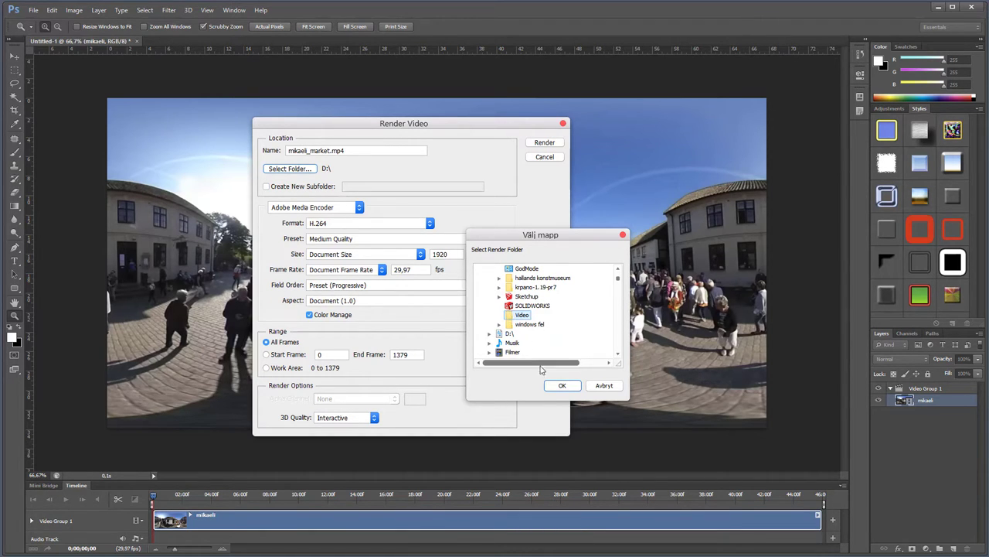
pyautogui.click(562, 386)
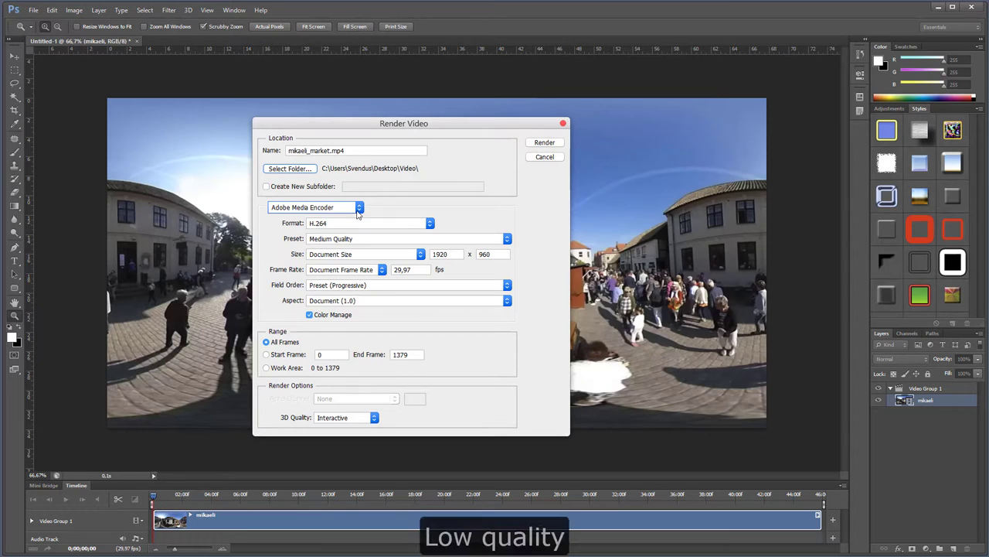
# Pick the Low Quality H.264 preset and start rendering
pyautogui.click(507, 242)
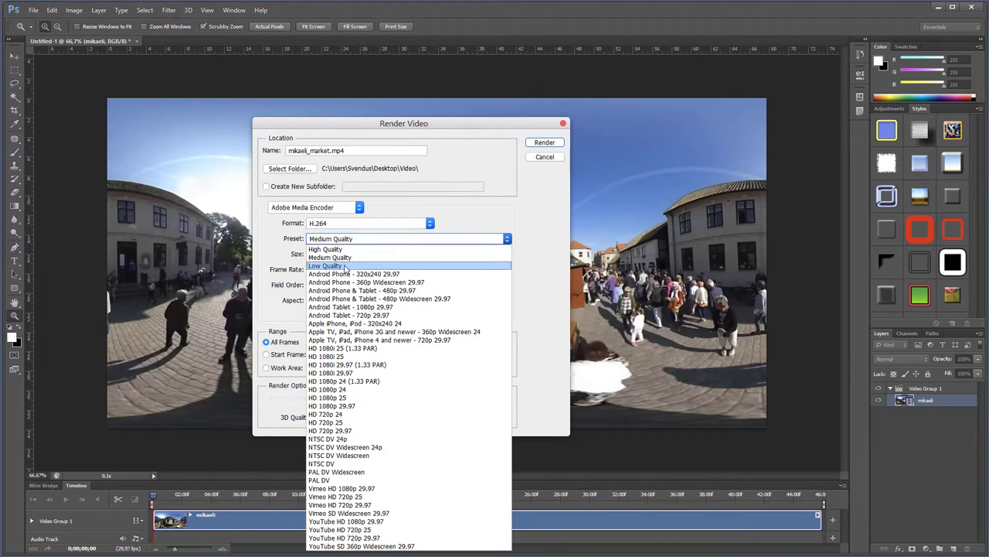
pyautogui.click(345, 266)
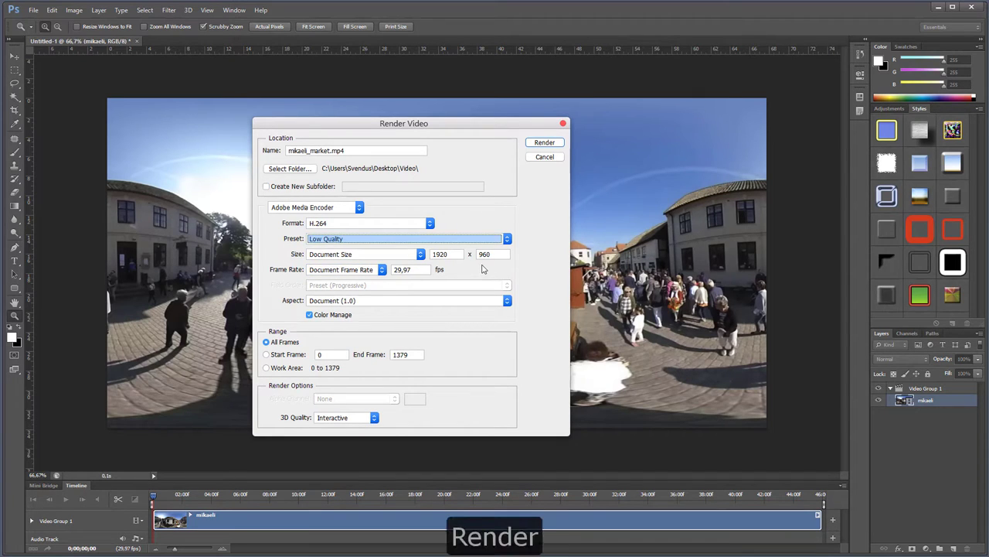
pyautogui.click(544, 143)
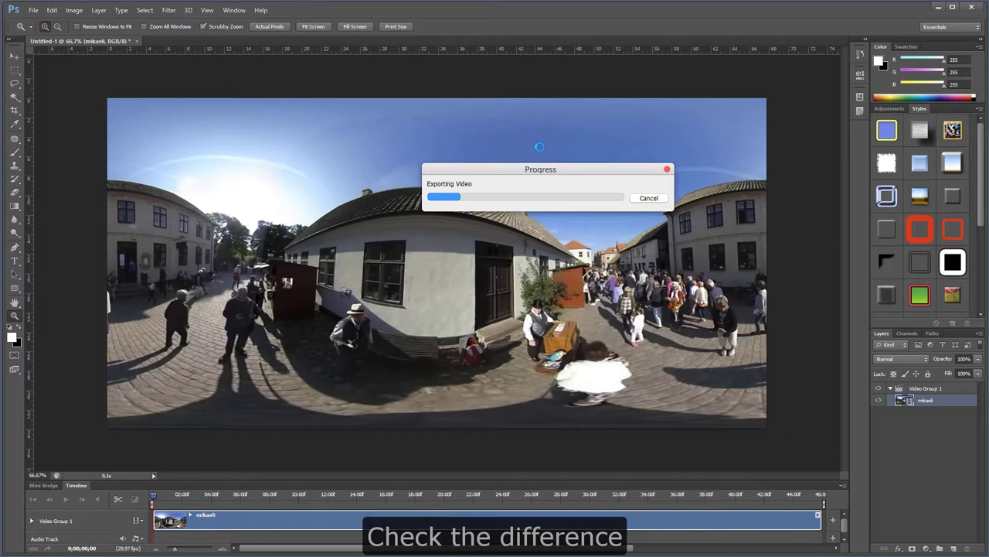
# Once rendering finishes, quit Photoshop without saving the untitled document
pyautogui.moveTo(499, 173); pyautogui.dragTo(280, 132)
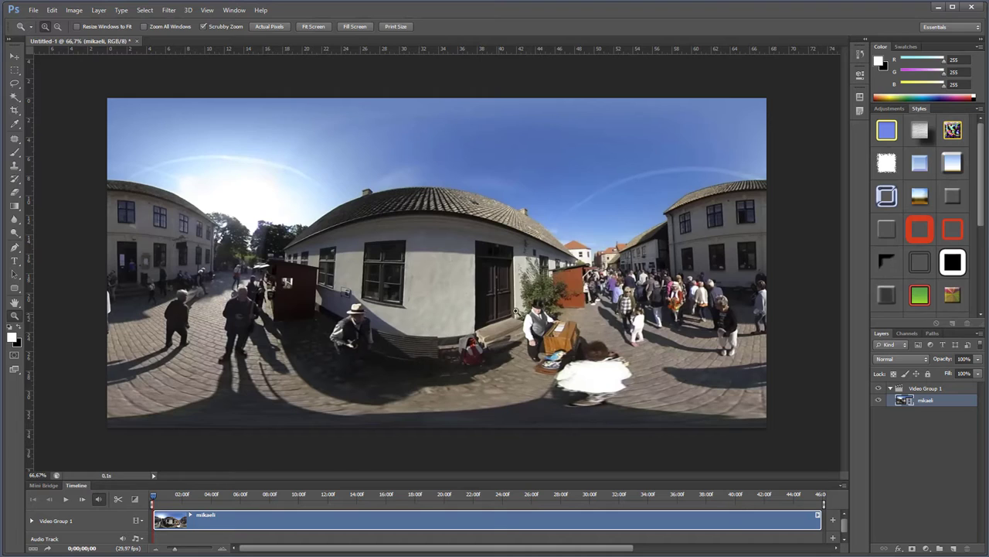
pyautogui.click(972, 8)
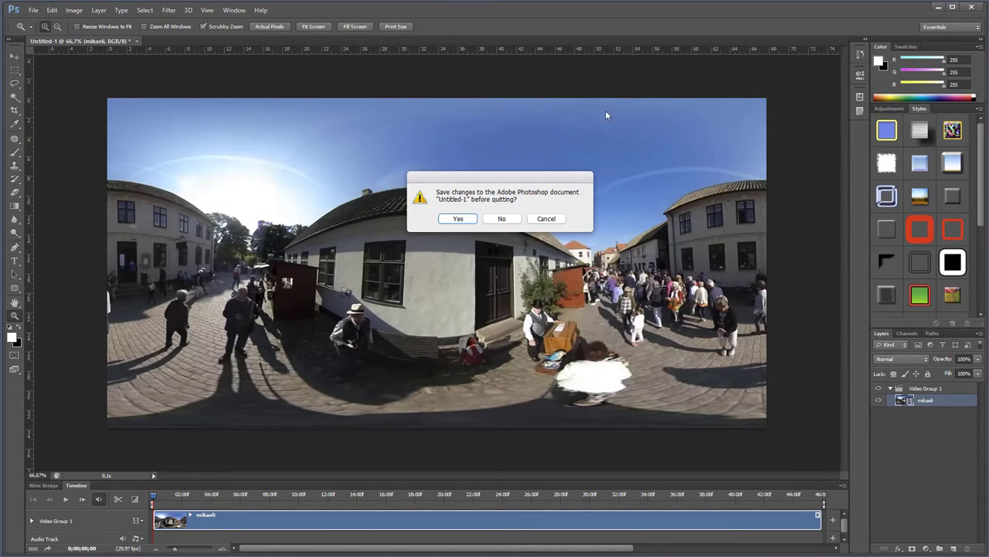
pyautogui.click(502, 218)
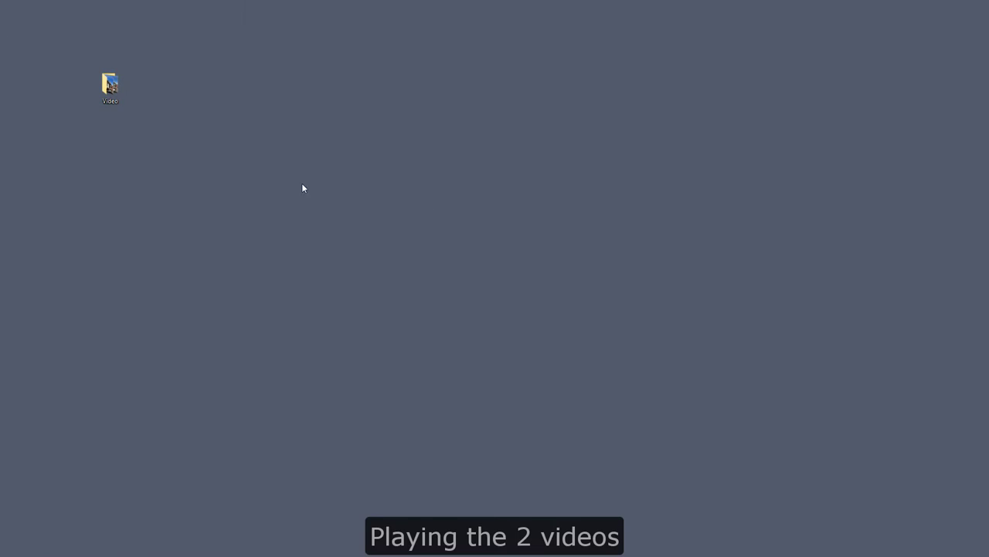
# Open the Video folder and check mikaeli_market's size in Egenskaper: 29,2 MB
pyautogui.doubleClick(105, 89)
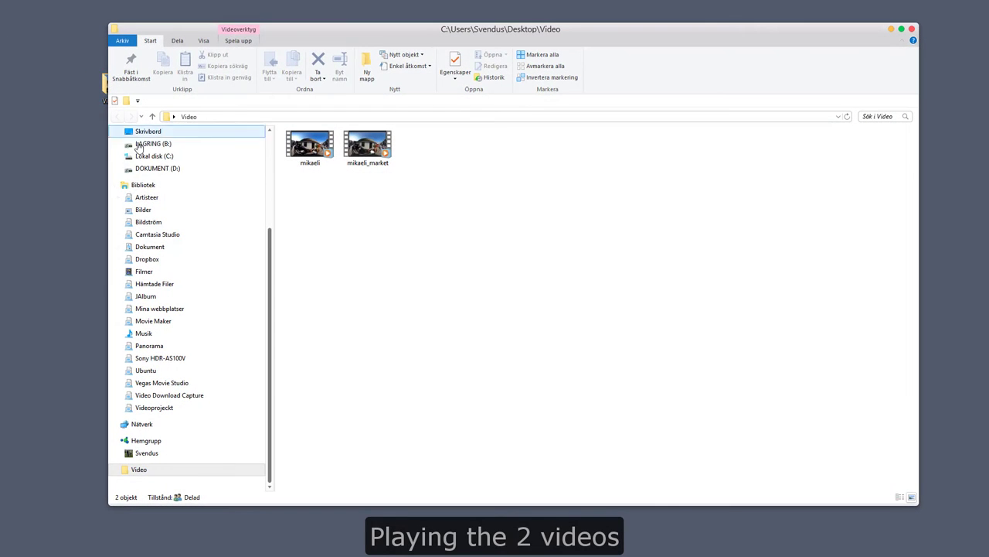
pyautogui.rightClick(364, 157)
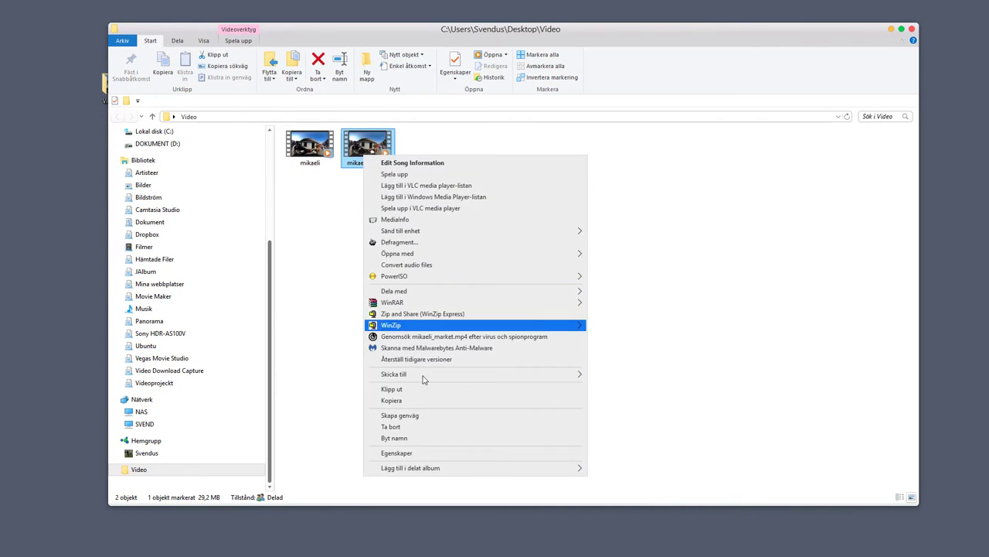
pyautogui.click(413, 454)
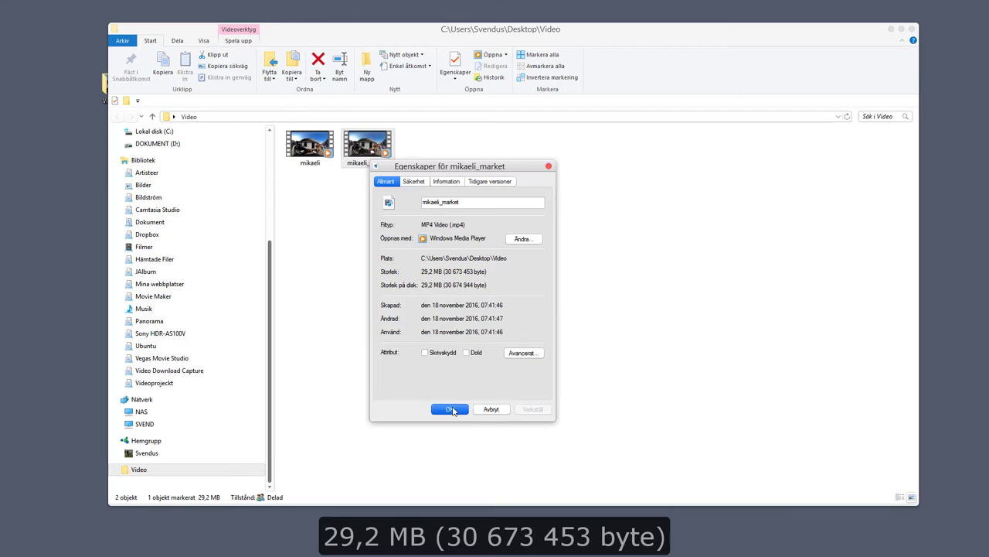
pyautogui.click(453, 410)
# Check the original mikaeli file's size in Egenskaper: 87,5 MB
pyautogui.rightClick(300, 146)
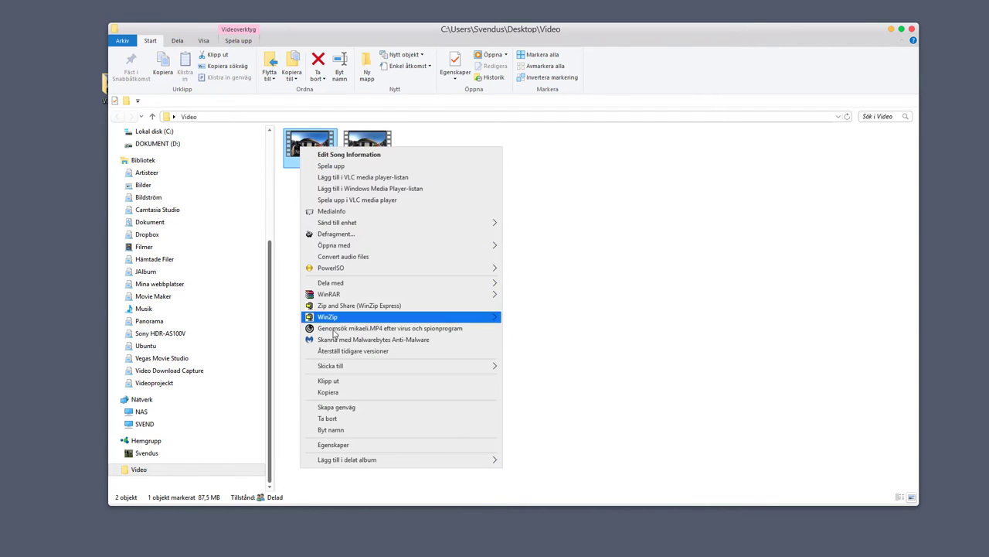
pyautogui.click(327, 444)
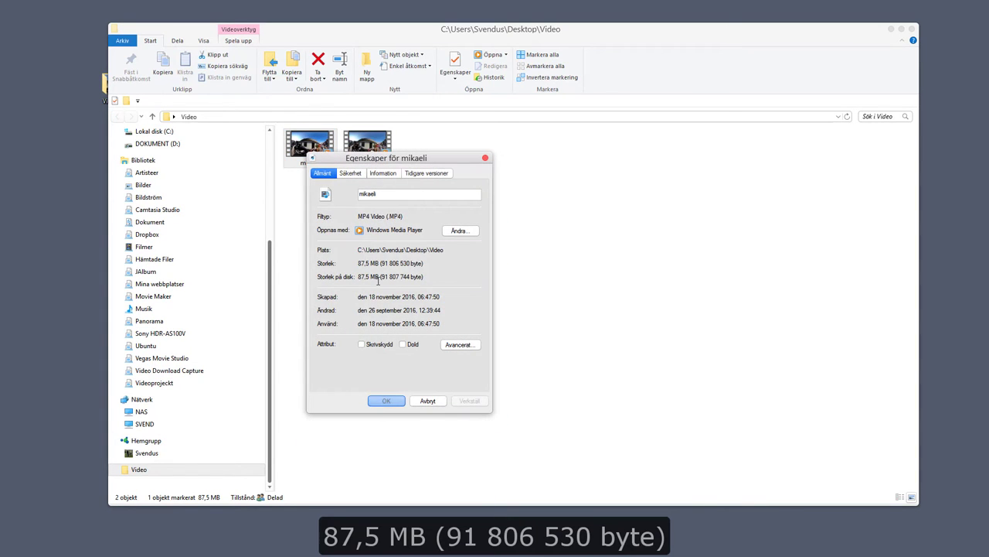
pyautogui.click(388, 402)
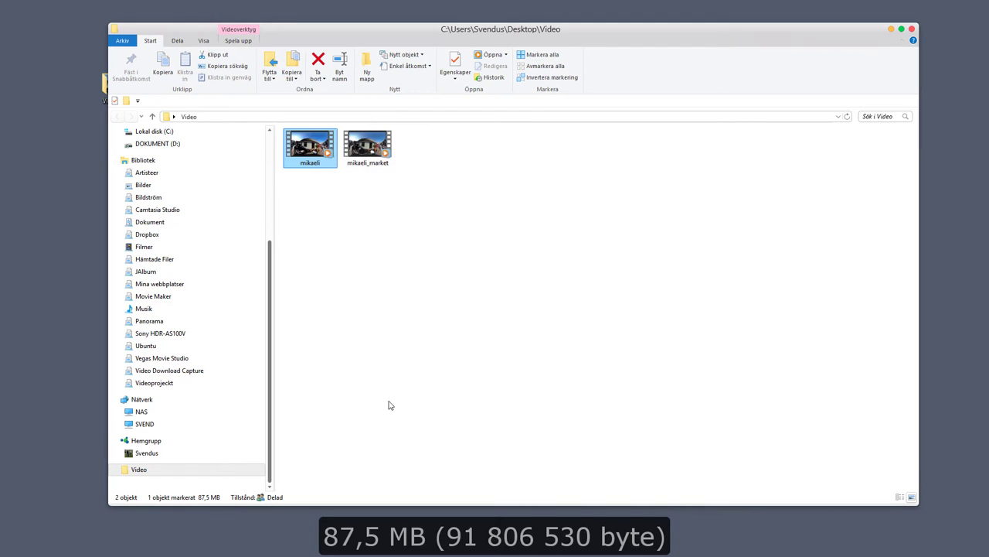
pyautogui.doubleClick(367, 153)
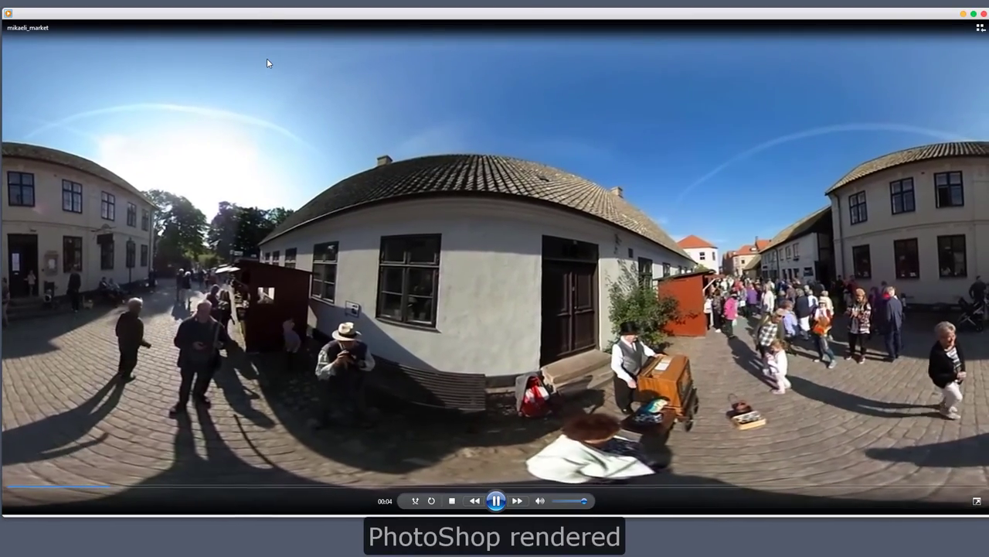
pyautogui.click(983, 14)
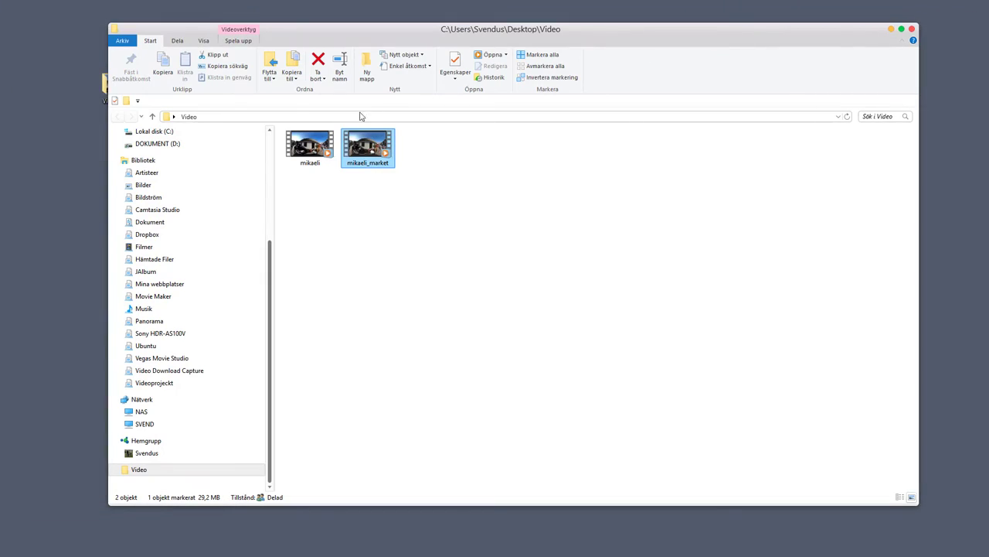
# Load the original mikaeli video into RICOH THETA, pan the 360° scene, then go to mikaeli_market.mp4
pyautogui.doubleClick(308, 149)
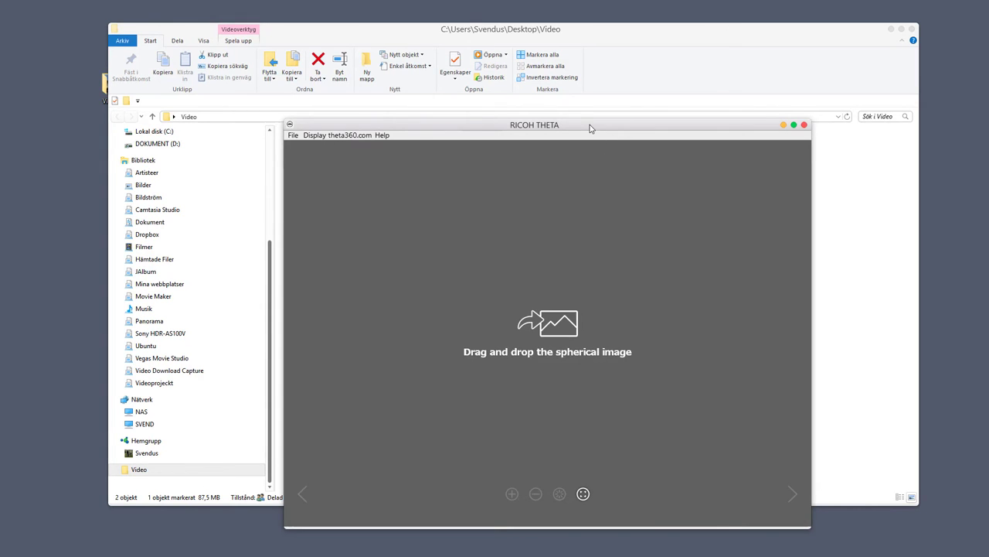
pyautogui.moveTo(590, 128); pyautogui.dragTo(674, 77)
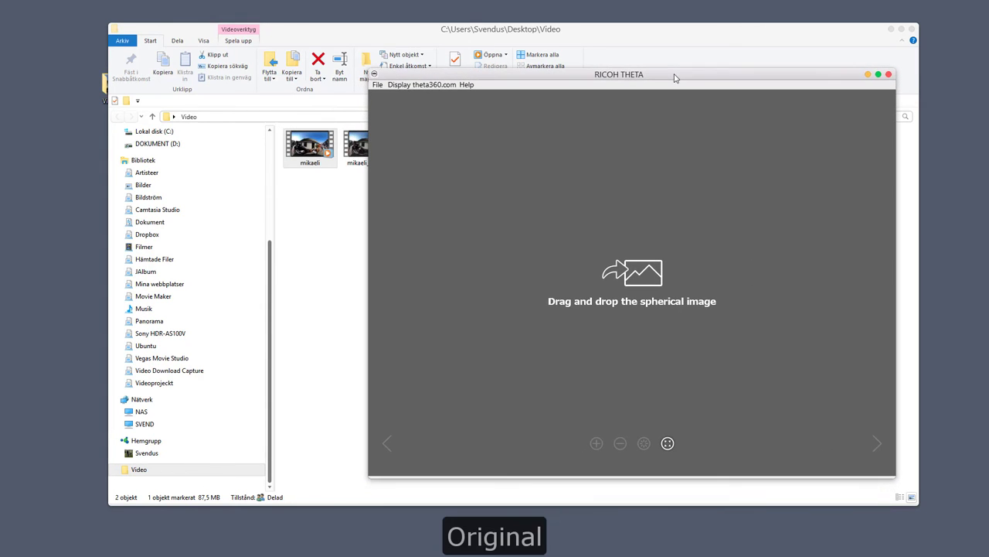
pyautogui.moveTo(315, 147); pyautogui.dragTo(499, 178)
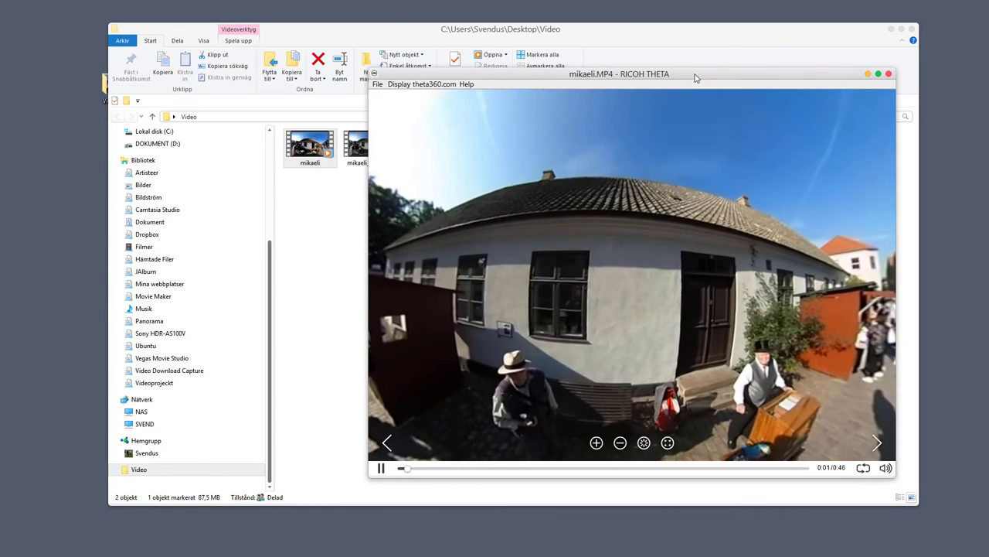
pyautogui.moveTo(694, 78); pyautogui.dragTo(616, 67)
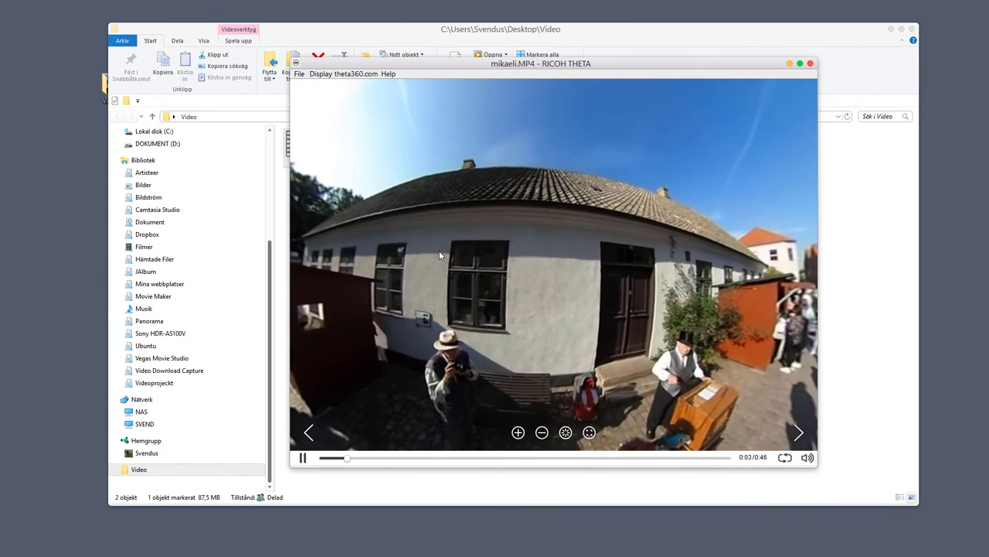
pyautogui.moveTo(439, 250)
pyautogui.mouseDown()
pyautogui.moveTo(630, 259)
pyautogui.moveTo(656, 272)
pyautogui.moveTo(503, 261)
pyautogui.moveTo(364, 227)
pyautogui.moveTo(243, 228)
pyautogui.mouseUp()
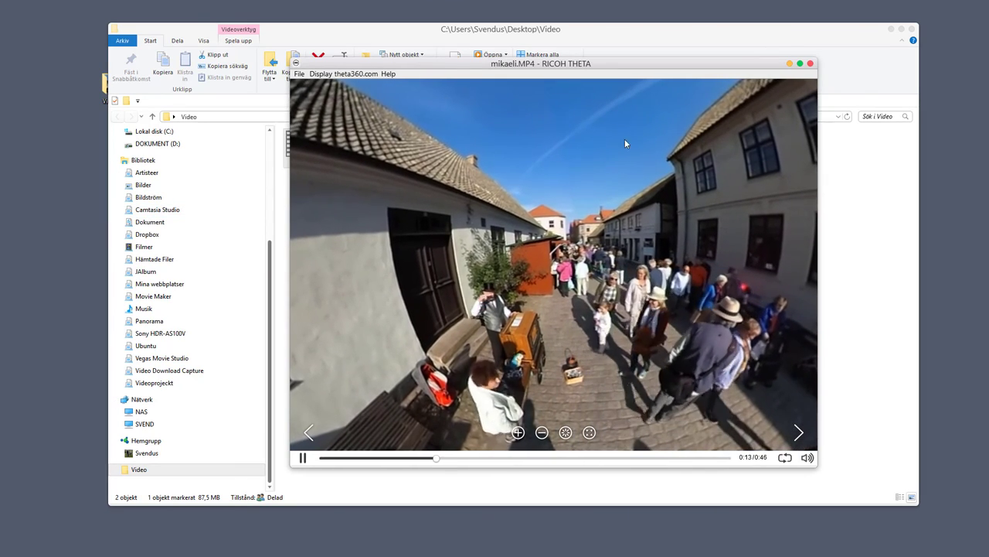
pyautogui.click(309, 437)
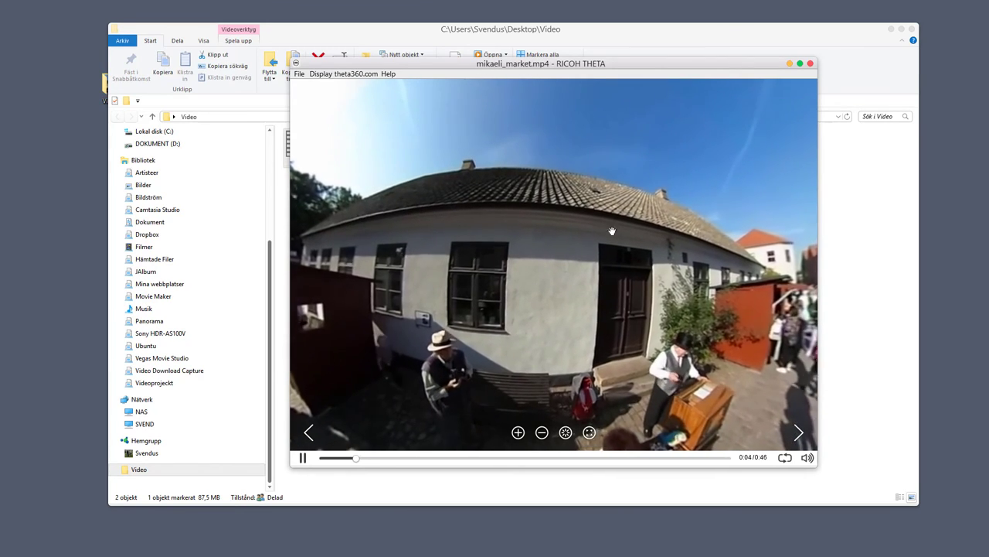
# Pan mikaeli_market.mp4 and mikaeli.MP4 to compare, then close RICOH THETA and the Video folder
pyautogui.moveTo(600, 241)
pyautogui.mouseDown()
pyautogui.moveTo(509, 194)
pyautogui.moveTo(386, 187)
pyautogui.moveTo(504, 172)
pyautogui.mouseUp()
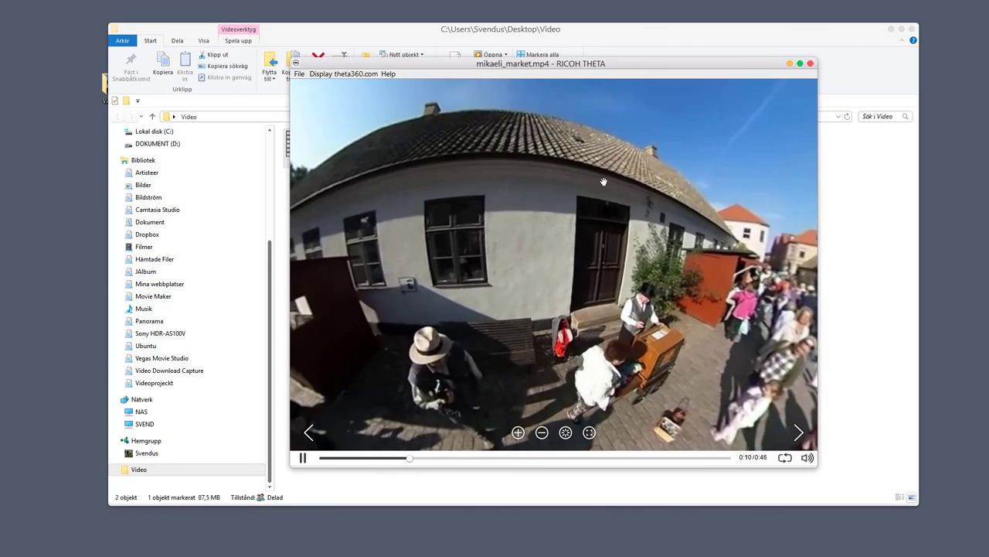
pyautogui.moveTo(504, 172); pyautogui.dragTo(606, 188)
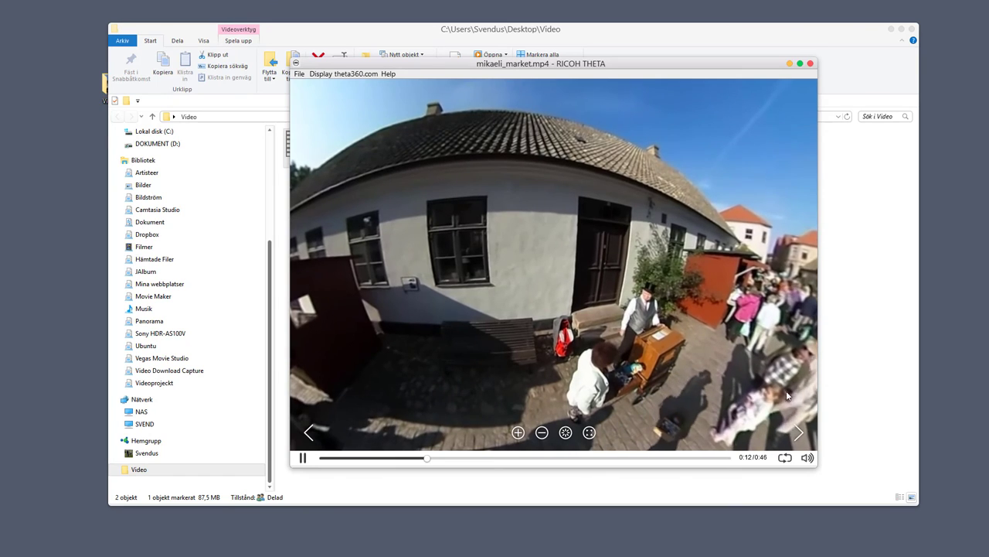
pyautogui.click(800, 436)
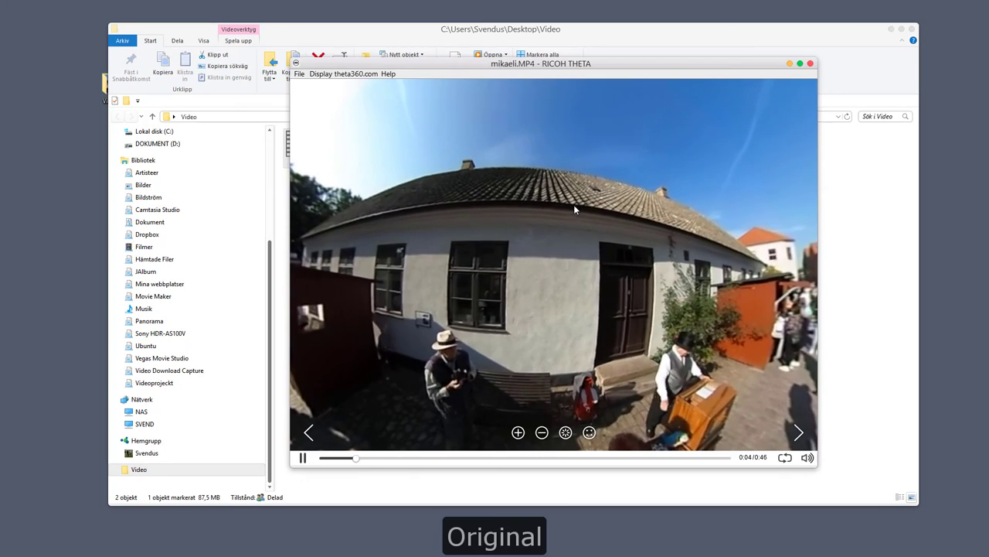
pyautogui.moveTo(569, 307)
pyautogui.mouseDown()
pyautogui.moveTo(407, 257)
pyautogui.moveTo(356, 260)
pyautogui.mouseUp()
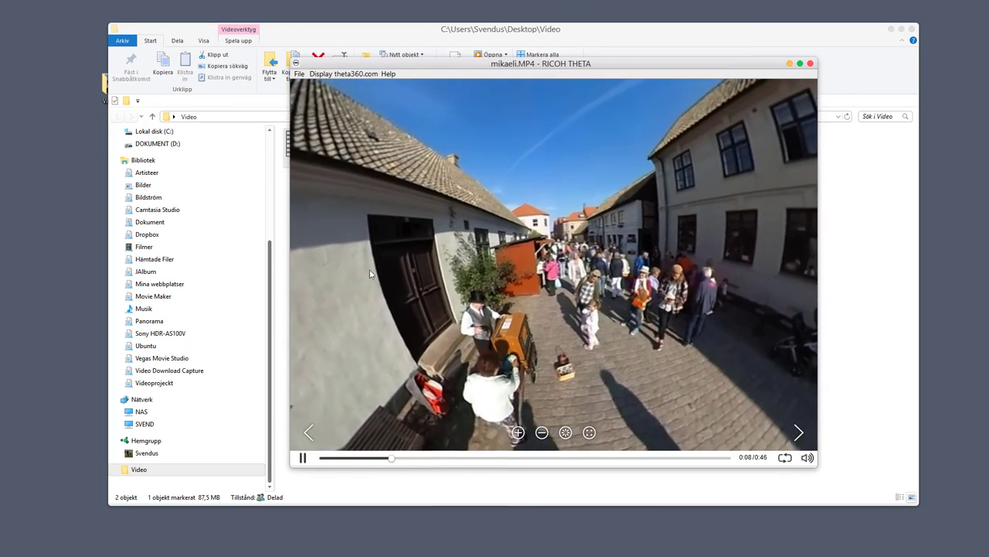
pyautogui.click(810, 63)
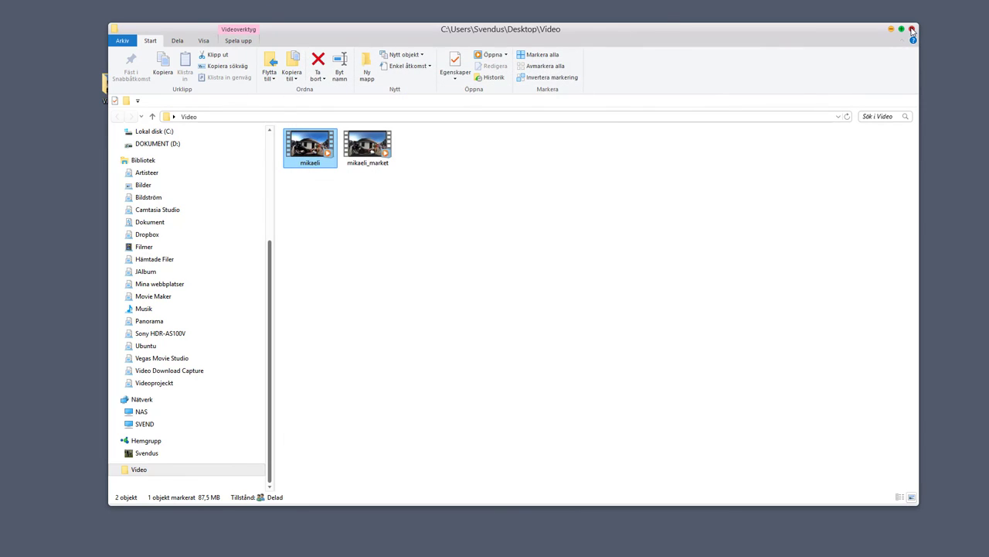
pyautogui.click(912, 30)
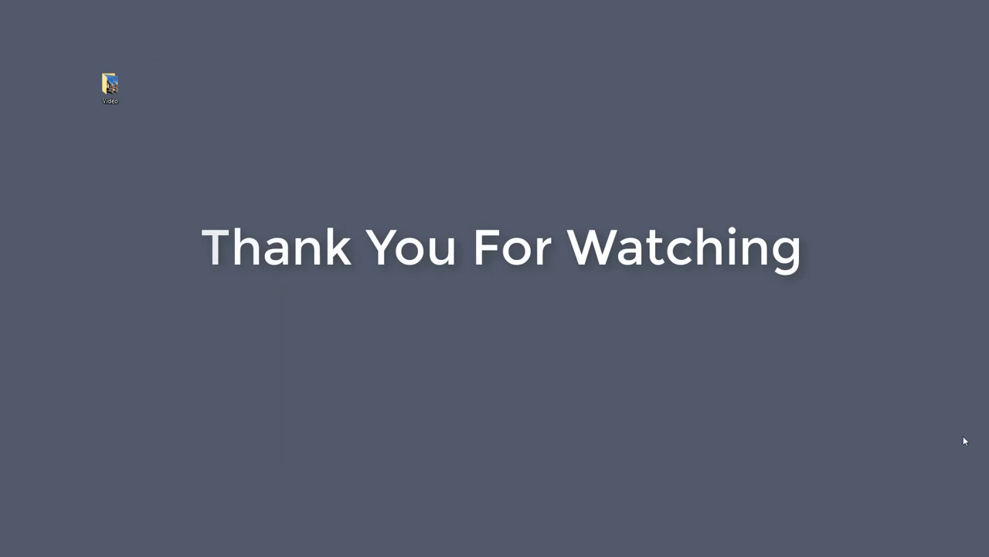